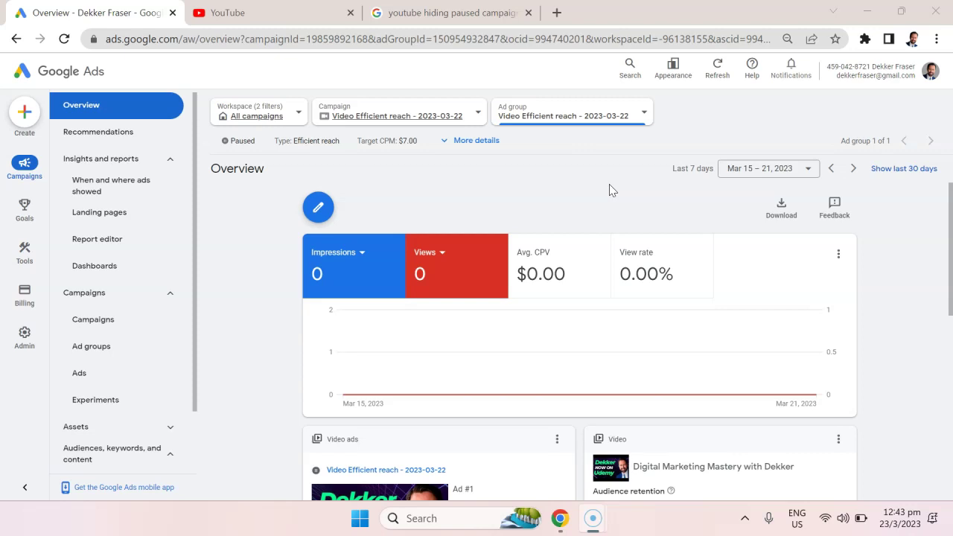
Step: Go to the Campaigns list and select the Video Efficient reach - 2023-03-22 campaign
left_click(115, 325)
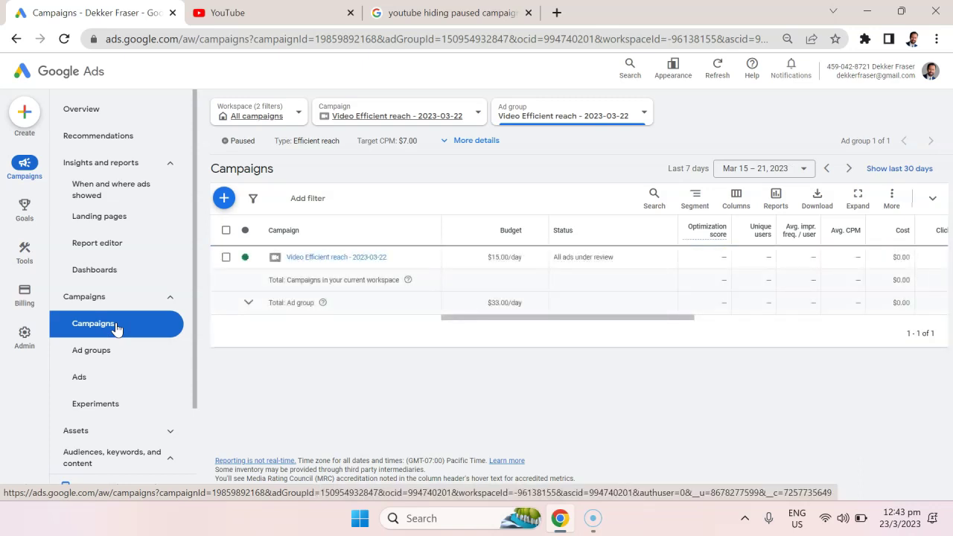
left_click(158, 314)
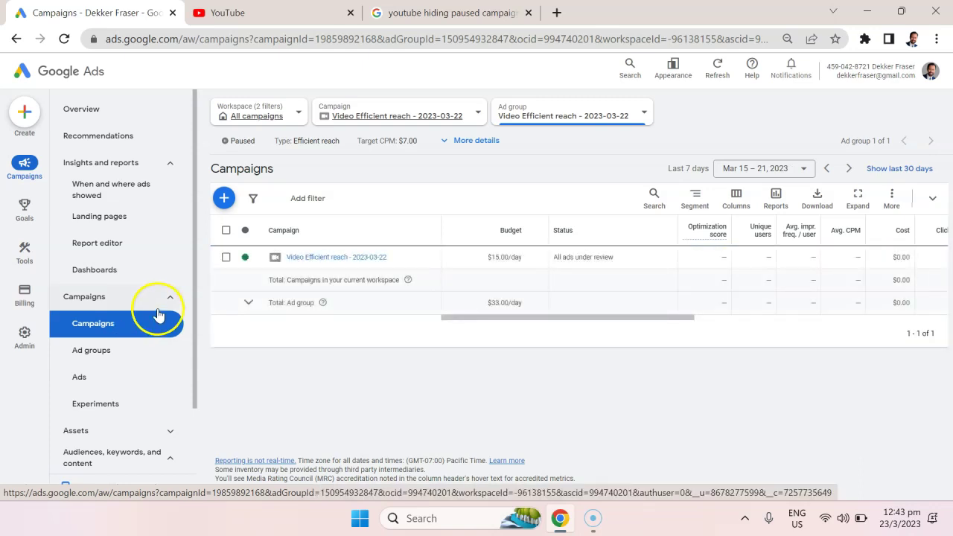
Step: Open the campaign's ad group details and edit its keywords: product management, product marketing, saas marketing
left_click(357, 259)
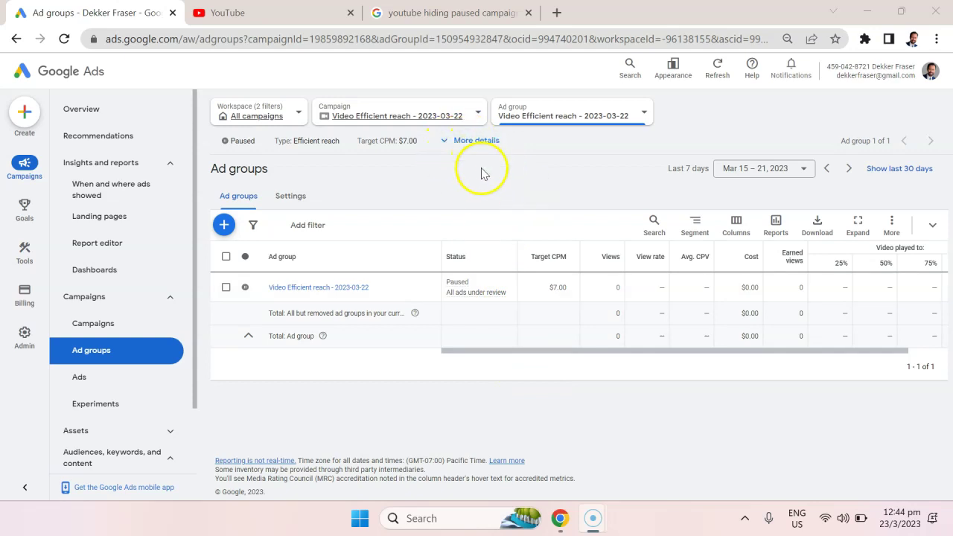
left_click(488, 141)
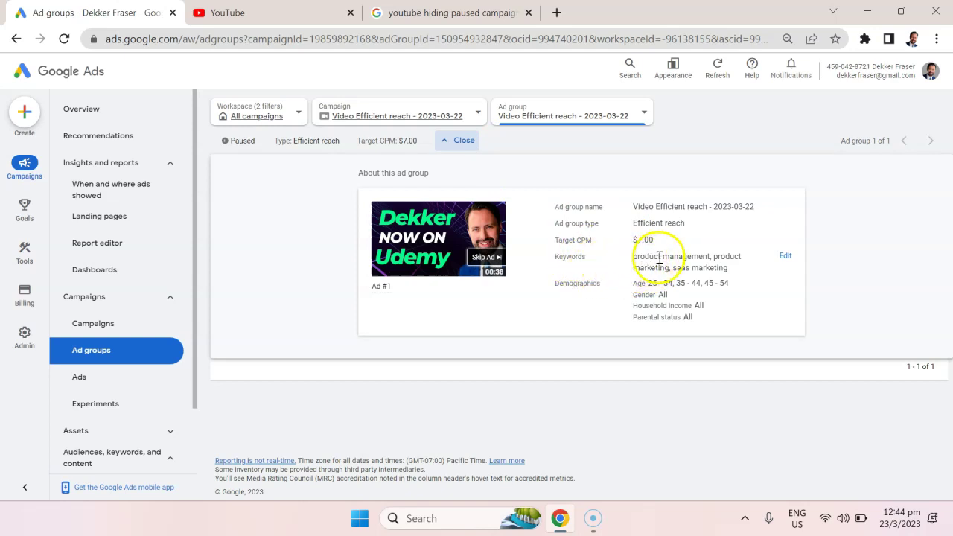
left_click(786, 256)
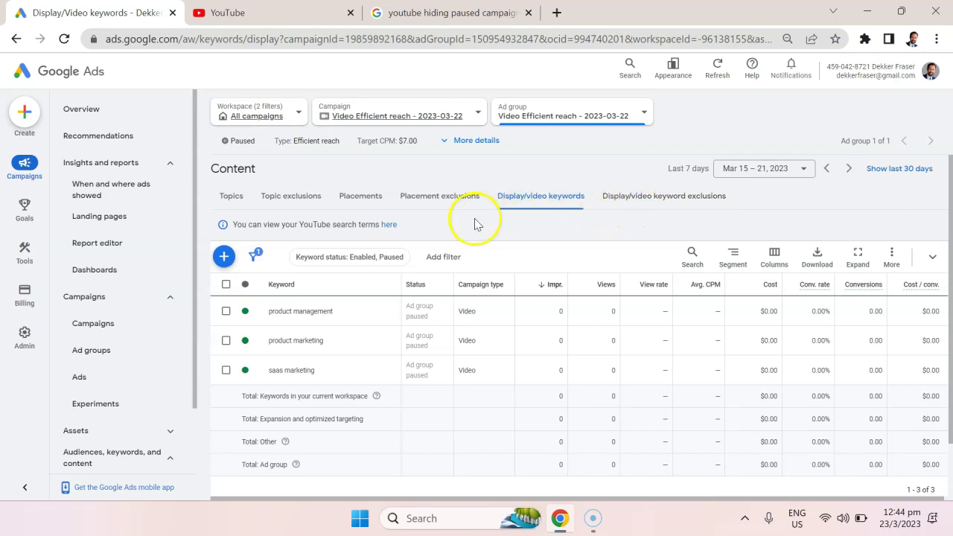
Step: Begin adding placements to the ad group, browsing YouTube channels as options
left_click(375, 209)
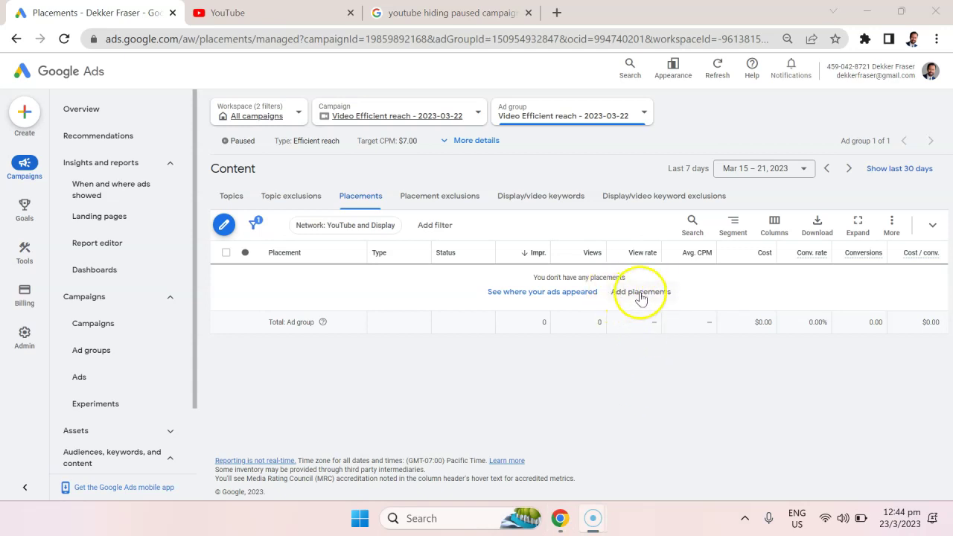
left_click(640, 298)
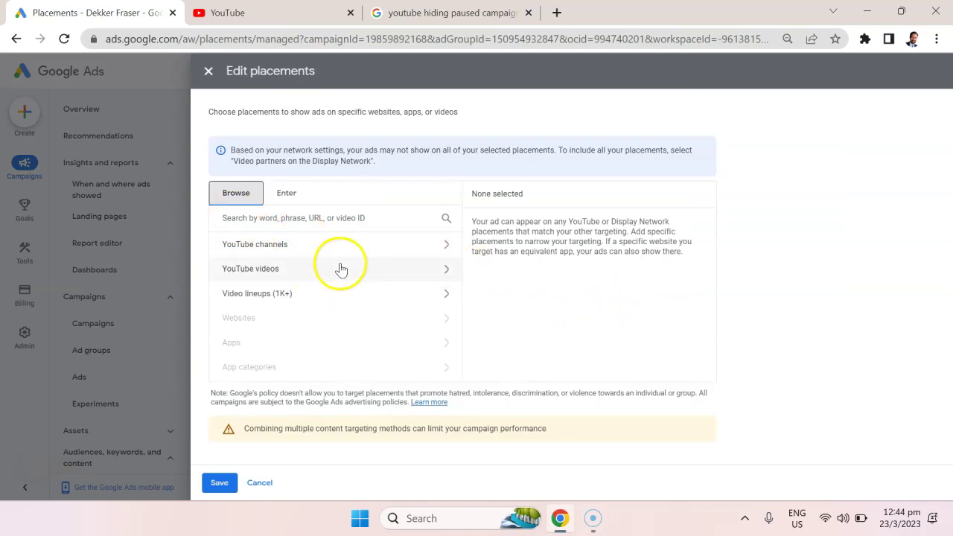
left_click(292, 247)
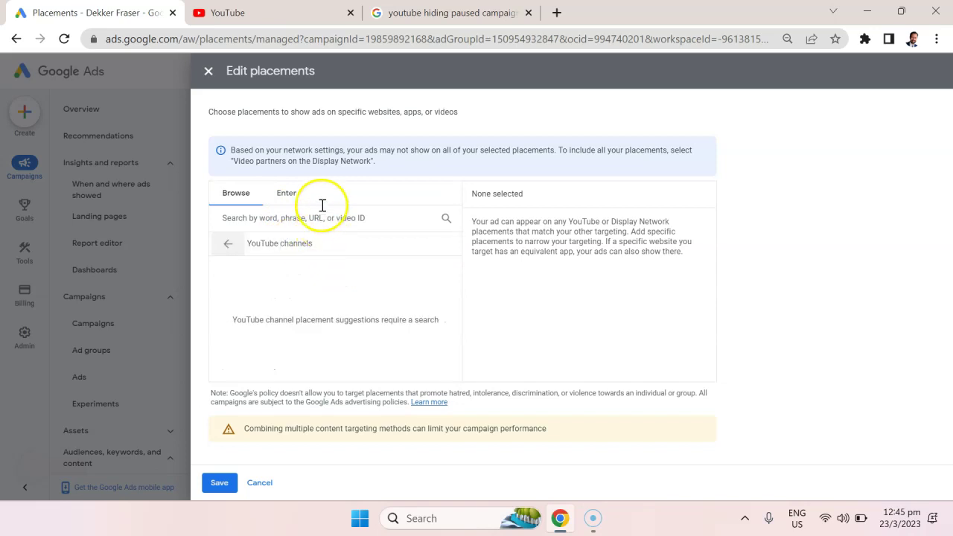
Step: Search YouTube for 'product marketing' and add the Alisa Works channel as a placement by its URL
left_click(315, 14)
left_click(323, 71)
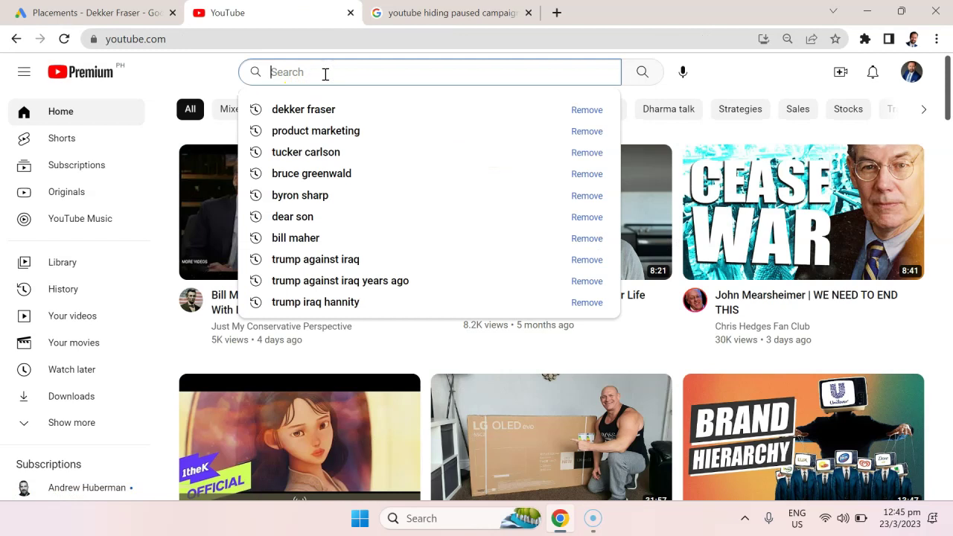
type("product marketing")
key("Return")
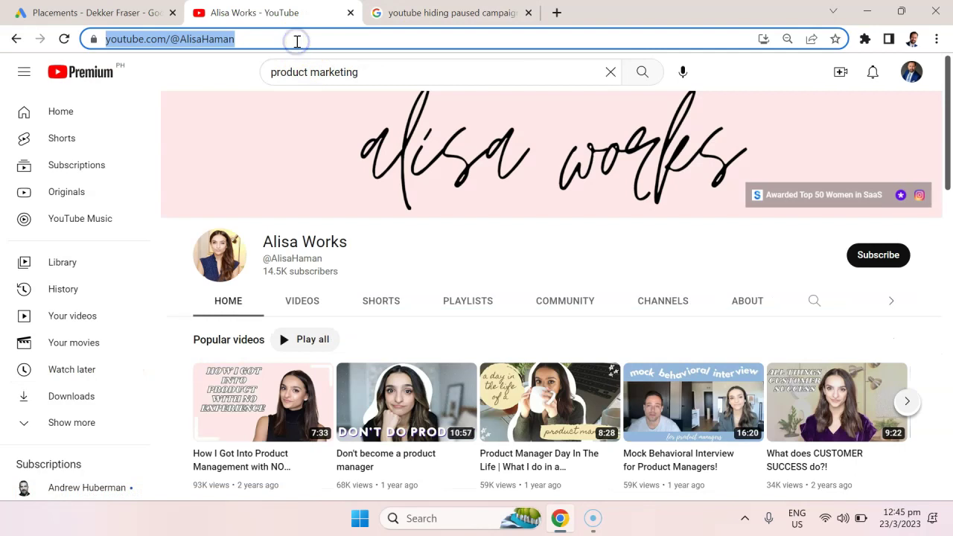
key("ctrl+x")
left_click(97, 13)
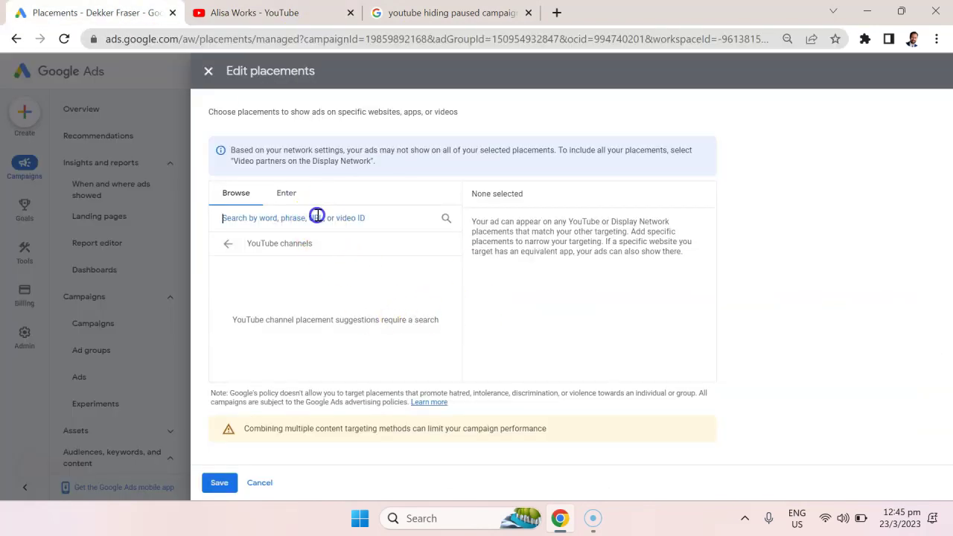
key("ctrl+v")
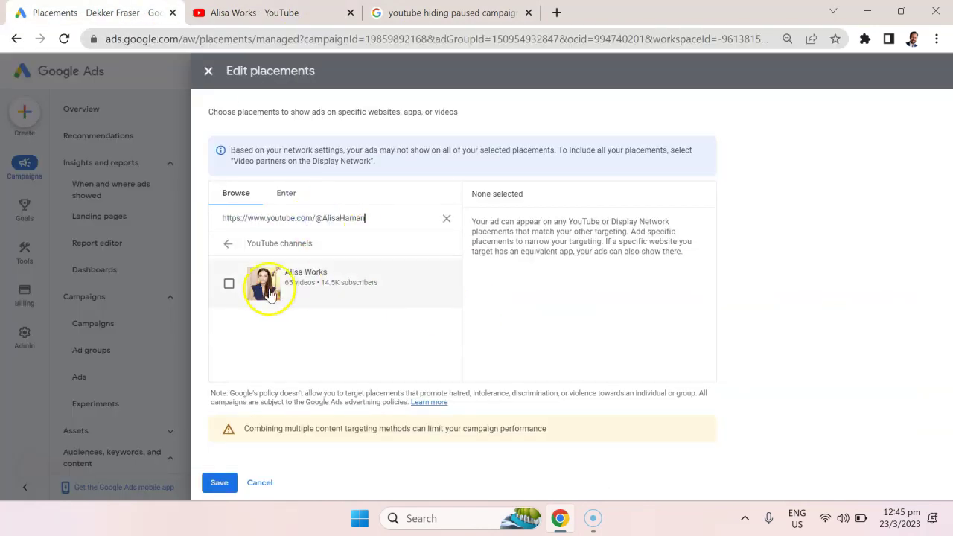
left_click(229, 284)
Step: Open the third search result's creator channel on YouTube and select its web address
left_click(265, 13)
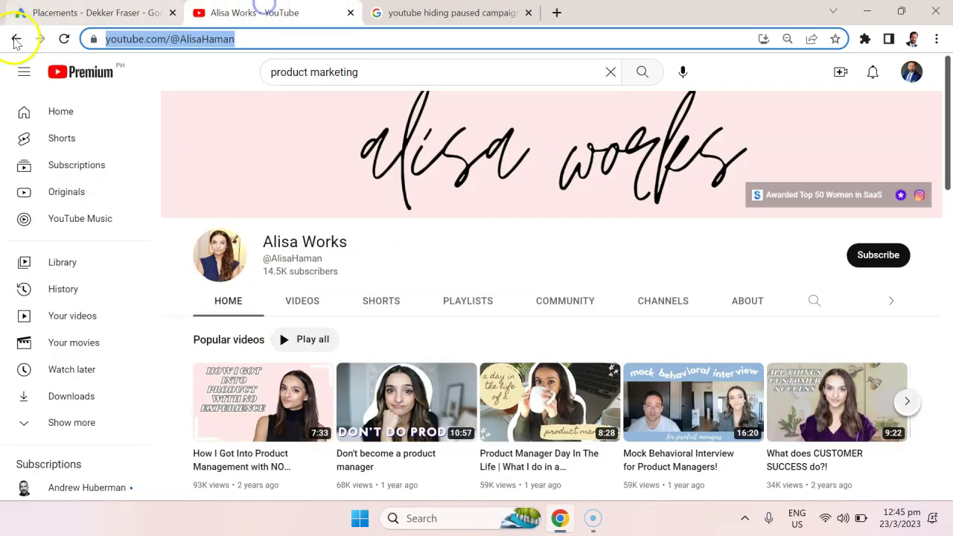
left_click(16, 38)
left_click(16, 39)
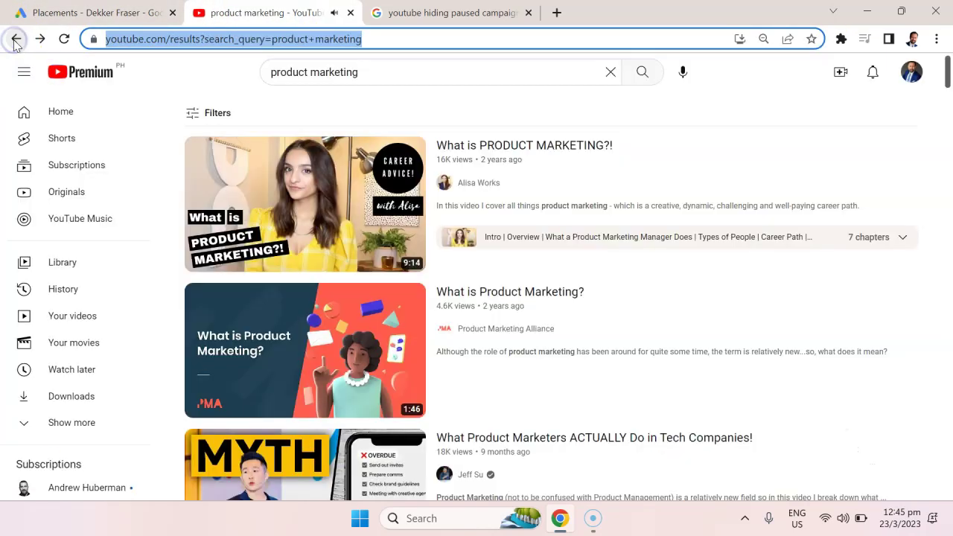
scroll(469, 290, "down", 2)
scroll(477, 290, "up", 1)
scroll(472, 343, "down", 1)
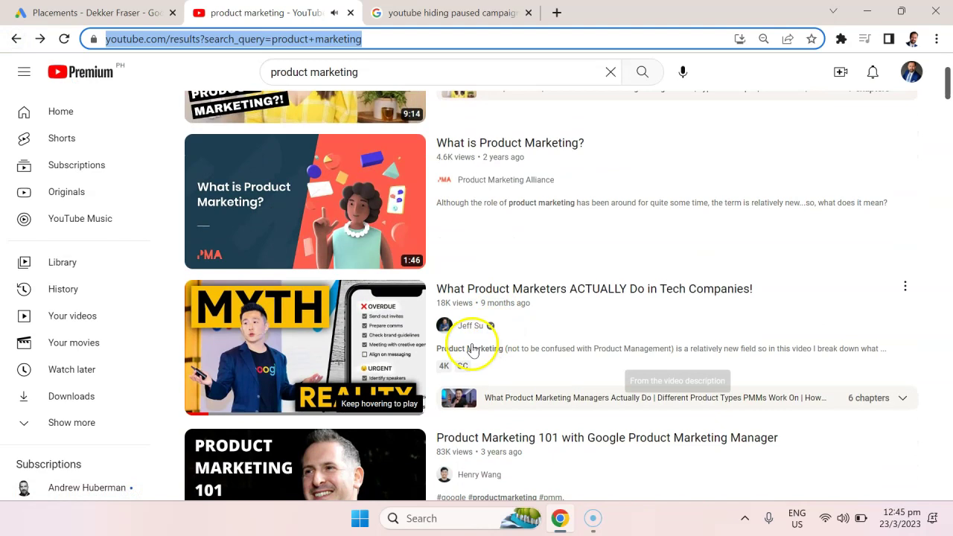
left_click(472, 327)
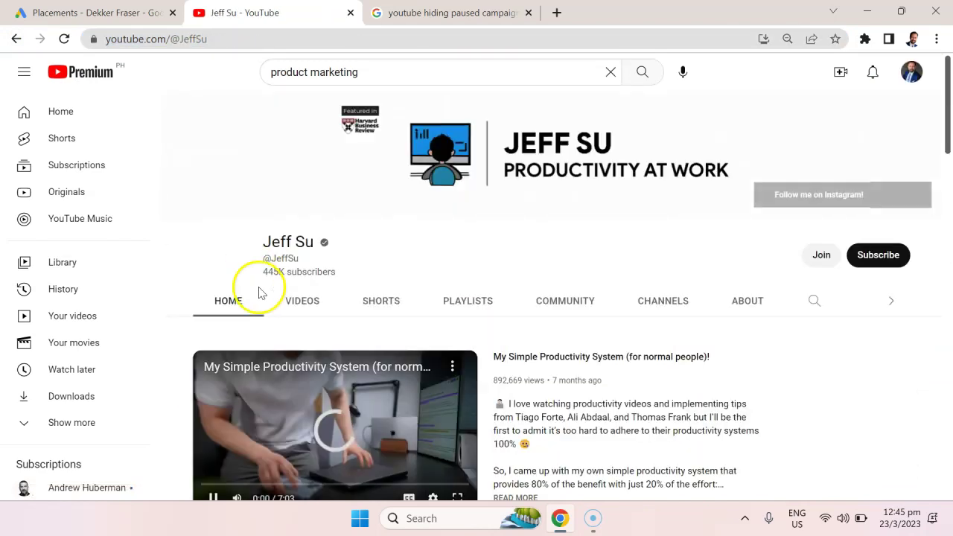
scroll(324, 328, "down", 2)
left_click(231, 39)
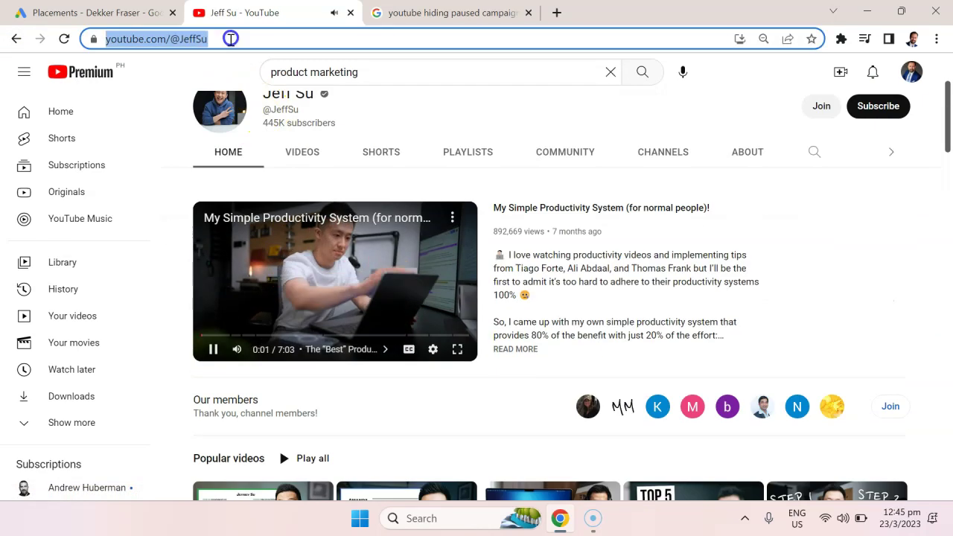
Step: Paste the second channel's URL into the placement search, add Jeff Su, then clear the search
key("ctrl+x")
left_click(119, 12)
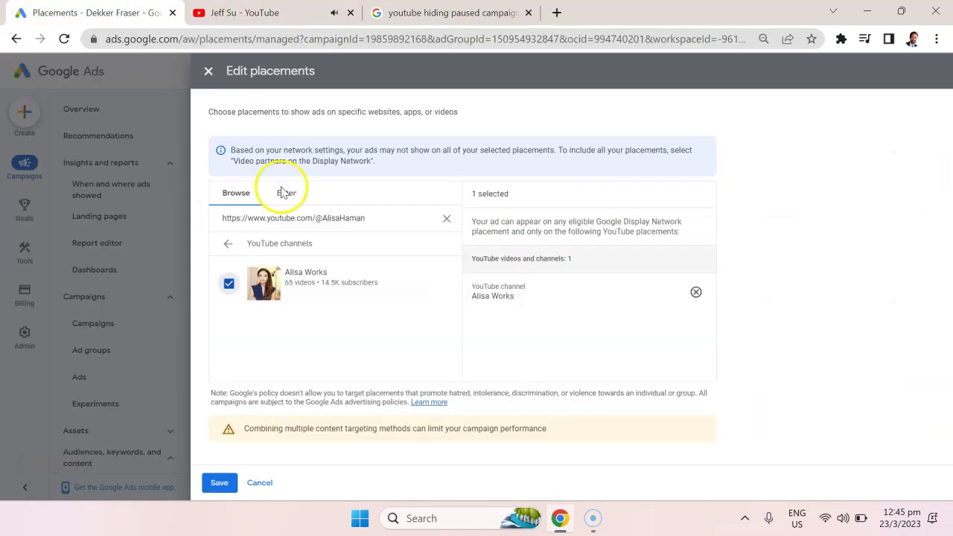
left_click(340, 218)
triple_click(340, 218)
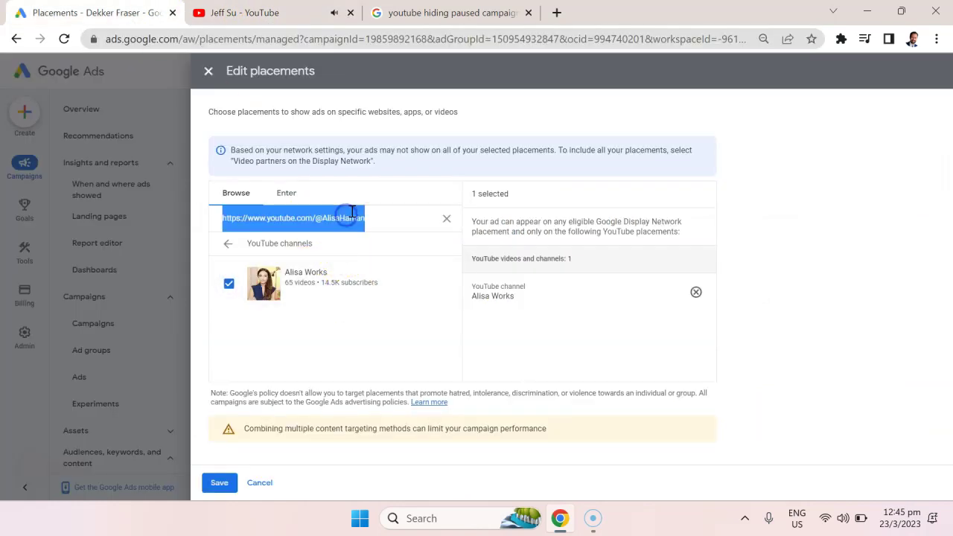
key("ctrl+v")
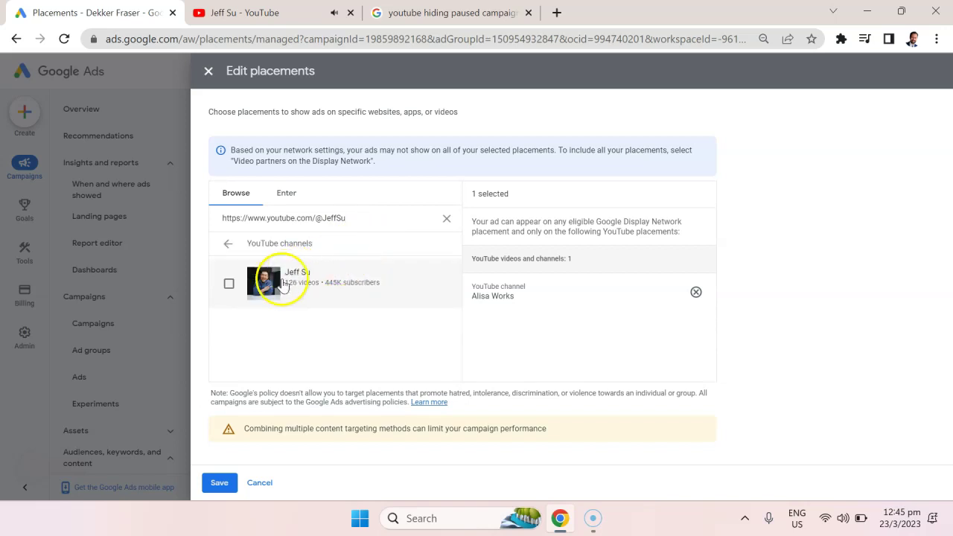
left_click(228, 284)
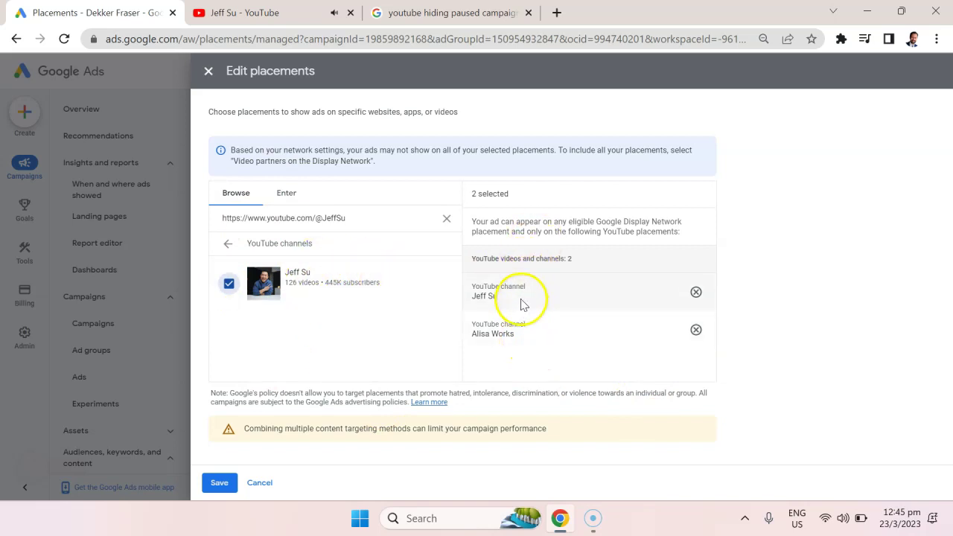
left_click(448, 221)
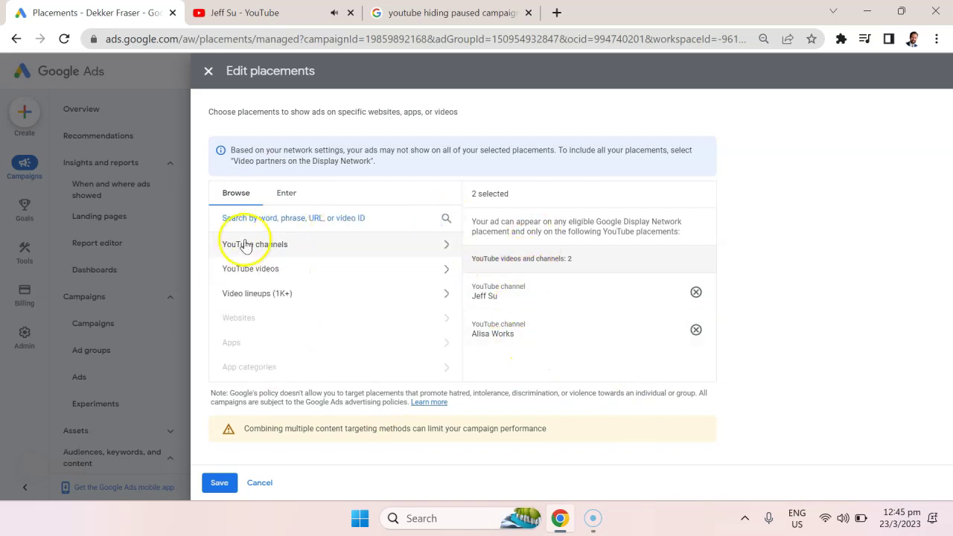
Step: Browse YouTube videos as placements, try the second channel's address, then clear the search and reopen YouTube videos
left_click(308, 278)
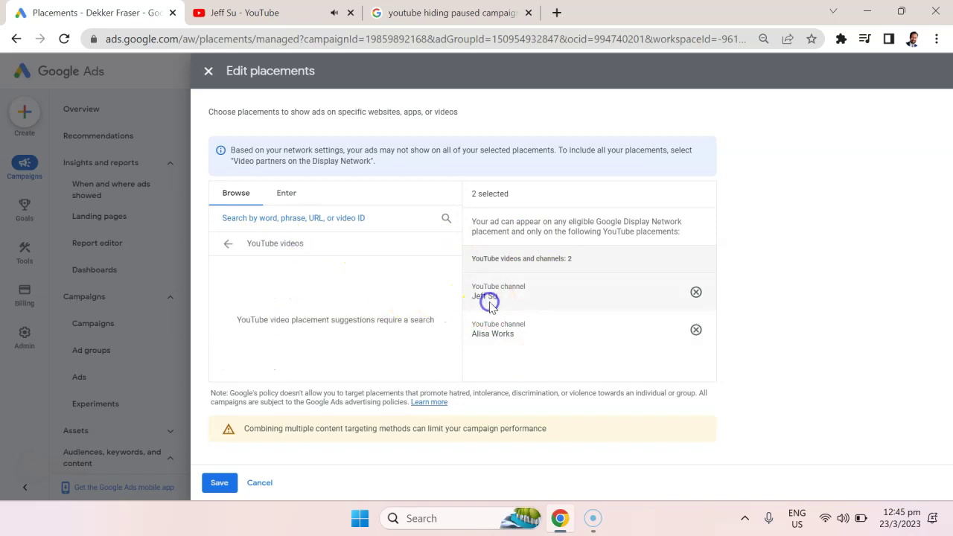
left_click(512, 331)
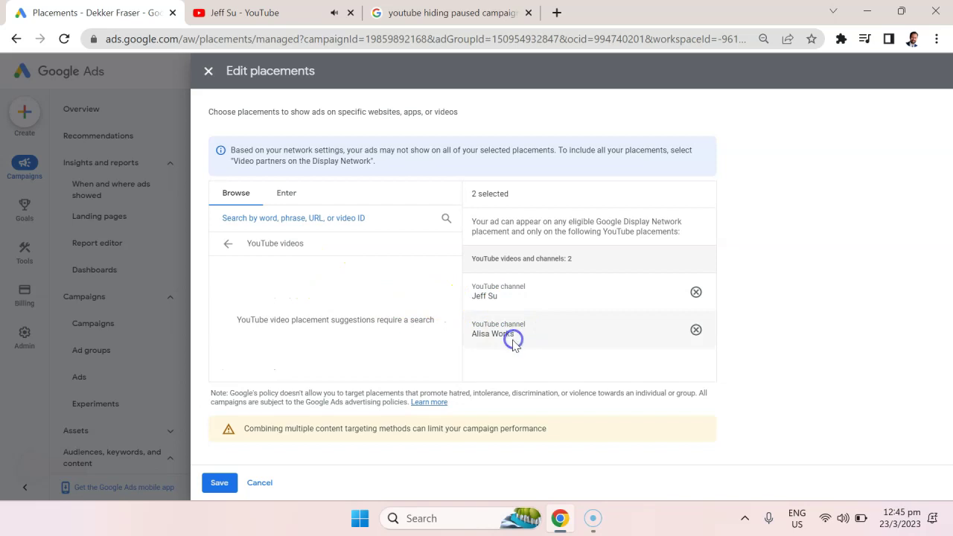
left_click(617, 320)
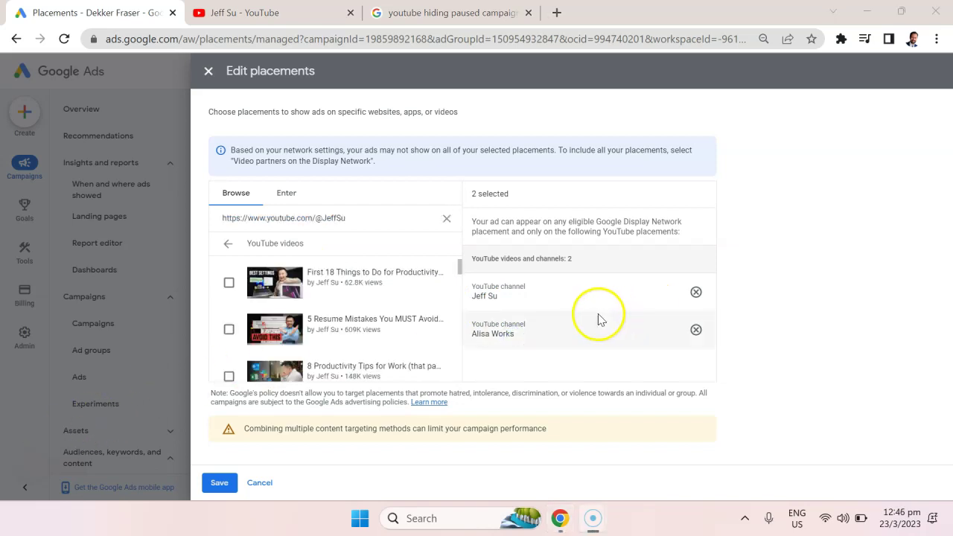
left_click_drag(362, 216, 208, 211)
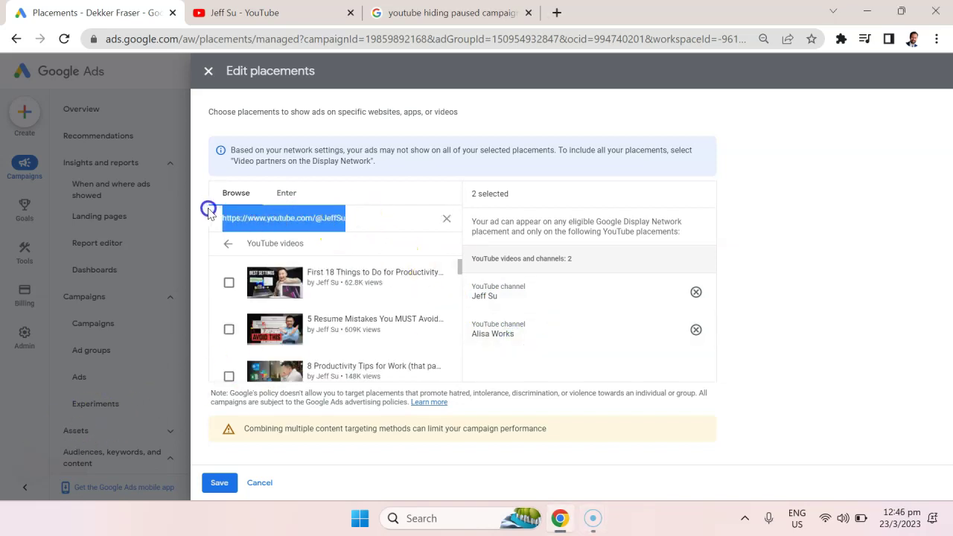
left_click(490, 296)
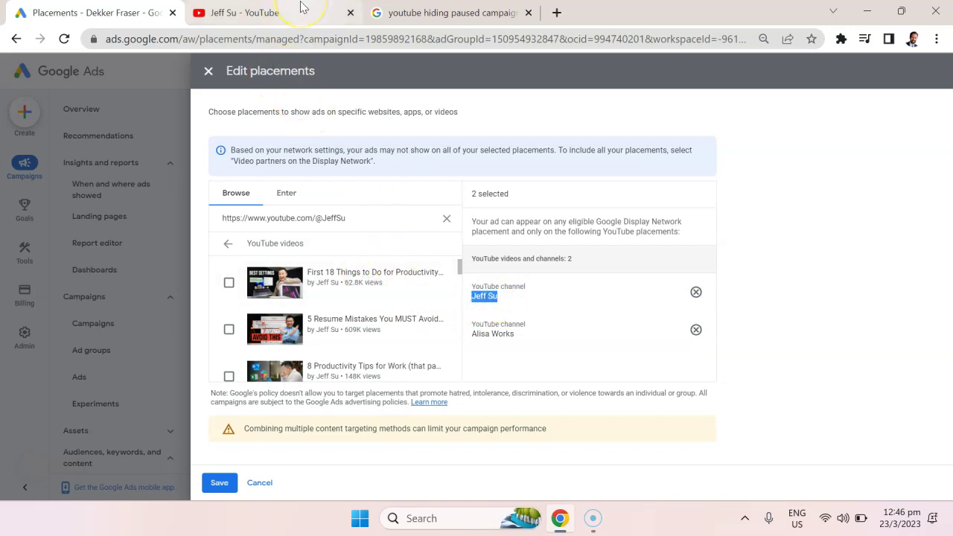
mouse_move(303, 7)
left_click(446, 219)
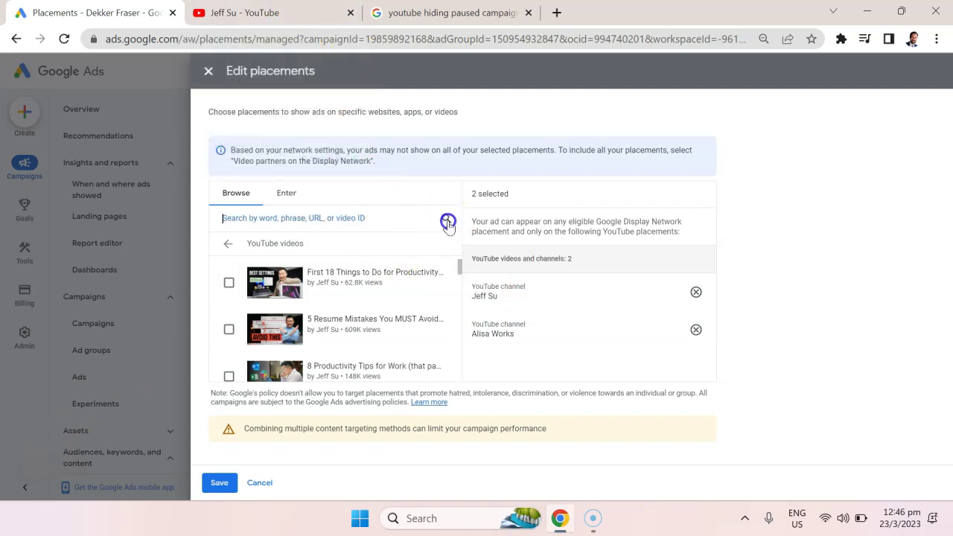
left_click(231, 245)
left_click(276, 269)
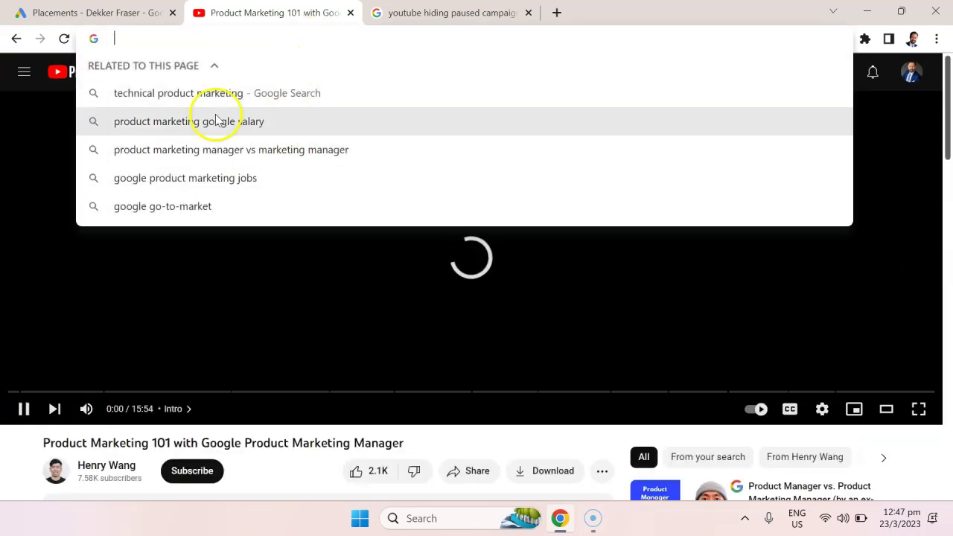
Step: Return to the Google Ads Edit placements dialog with the video's address copied
left_click(121, 17)
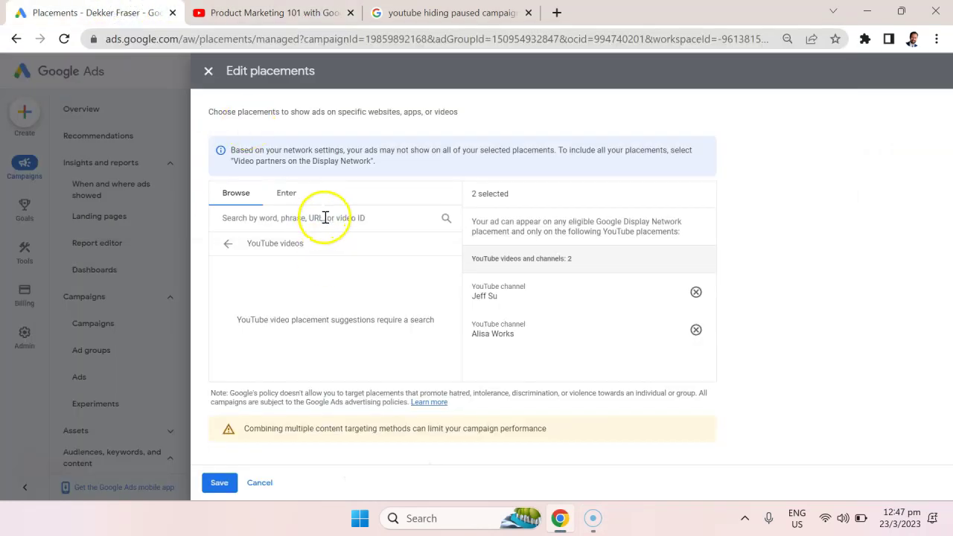
Step: Paste the video URL and add Product Marketing 101 with Google Product Marketing Manager as a third placement
key("ctrl+v")
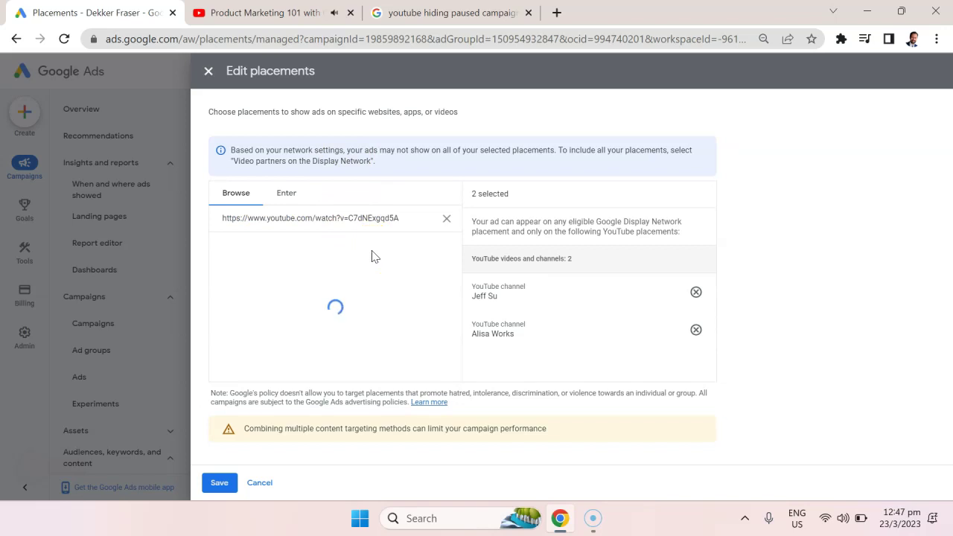
left_click(228, 282)
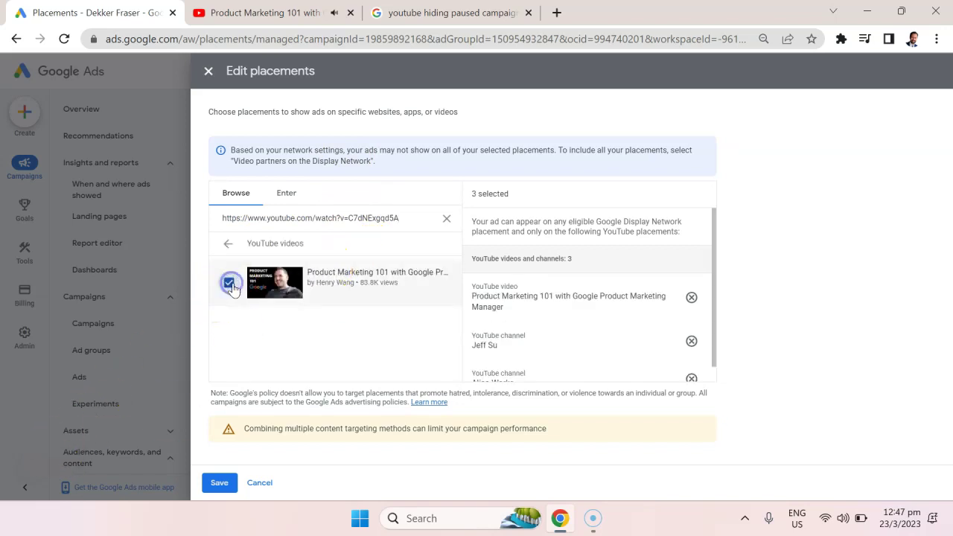
left_click_drag(715, 245, 710, 284)
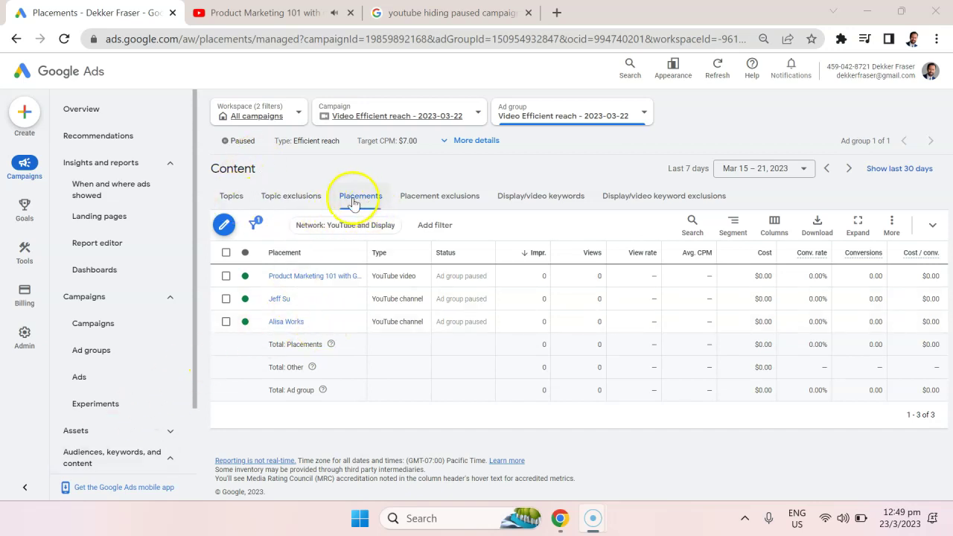
left_click(223, 227)
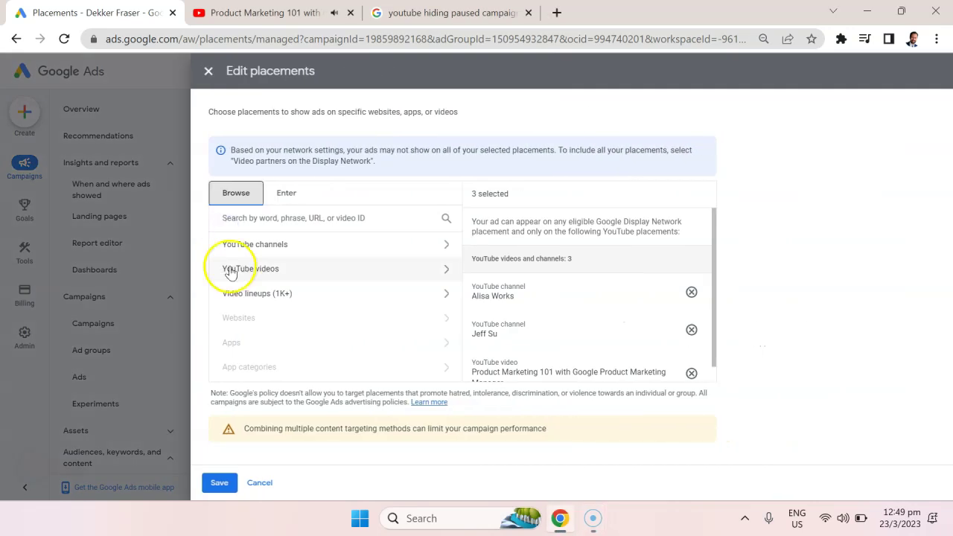
left_click(314, 248)
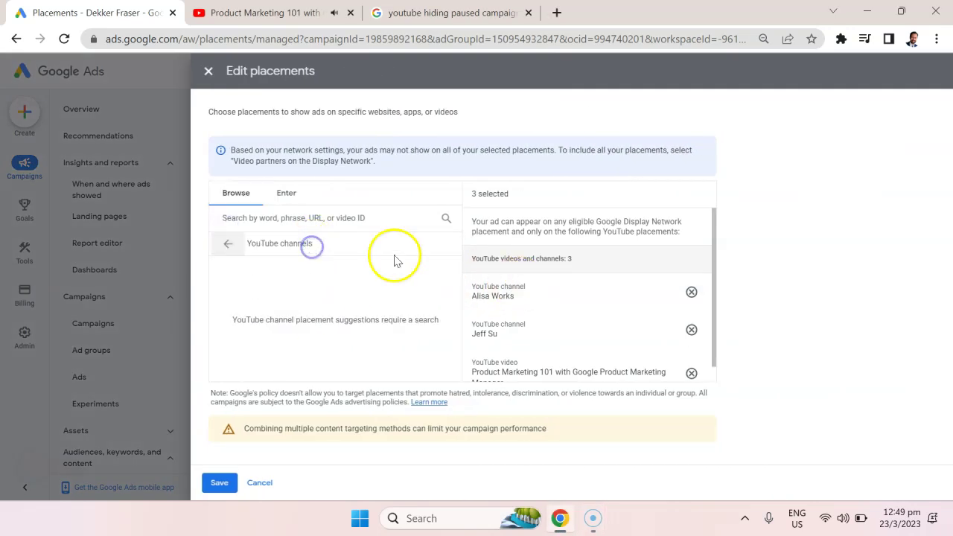
left_click(222, 243)
left_click(251, 270)
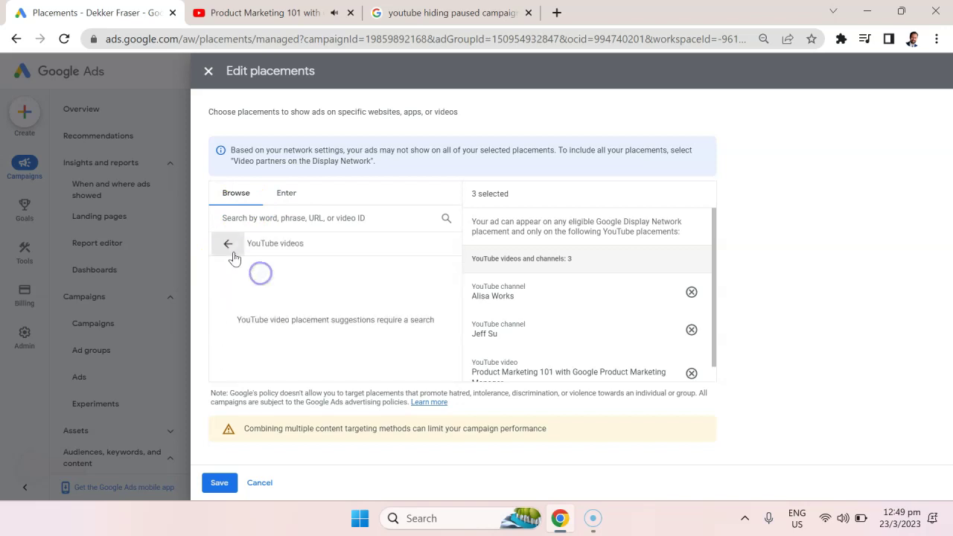
left_click(228, 241)
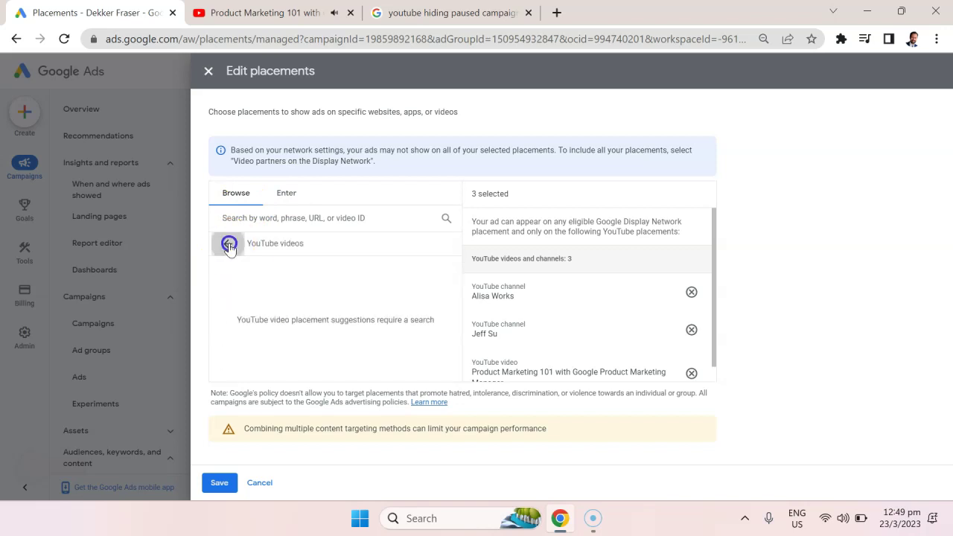
left_click(692, 292)
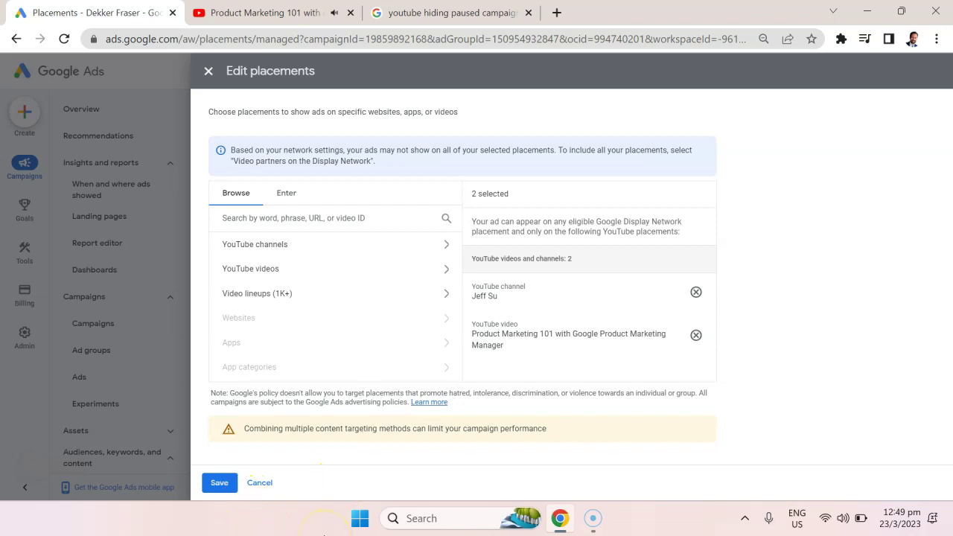
left_click(258, 486)
left_click(568, 307)
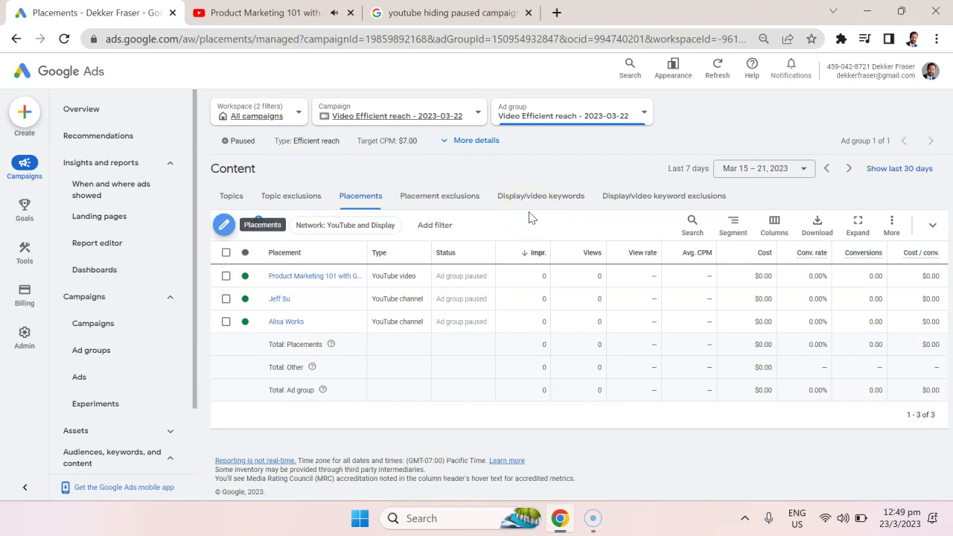
Step: On Display/video keywords, start adding suggested keywords product management and company in marketing
left_click(534, 212)
left_click(450, 237)
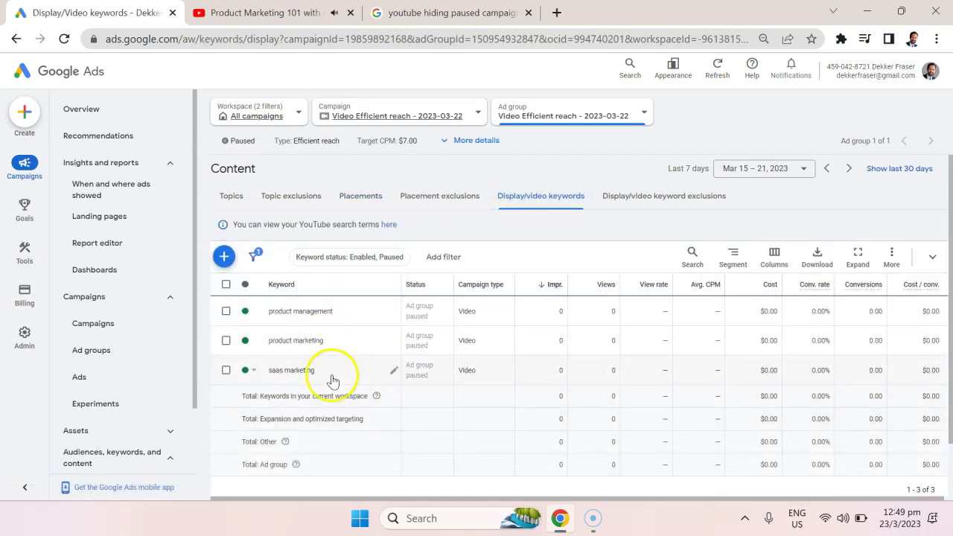
left_click(224, 257)
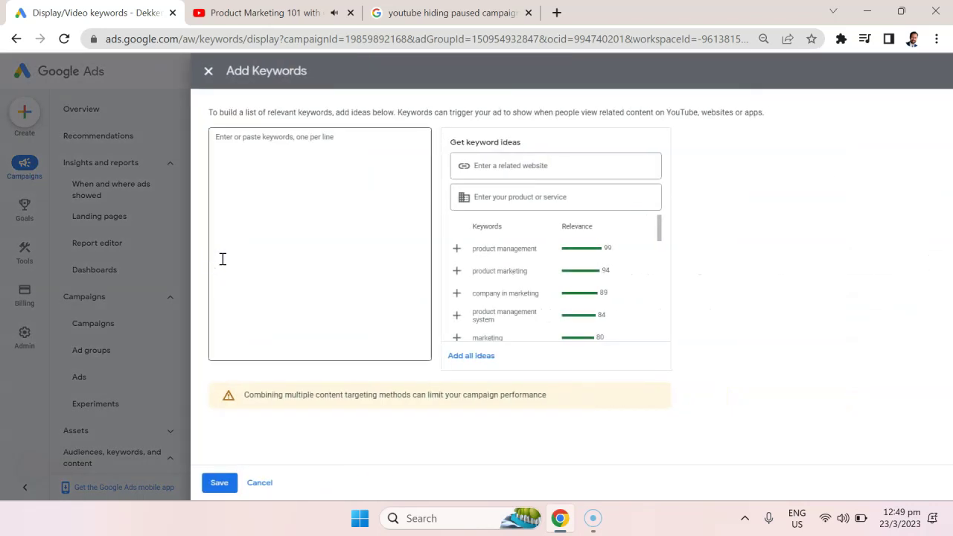
left_click(457, 250)
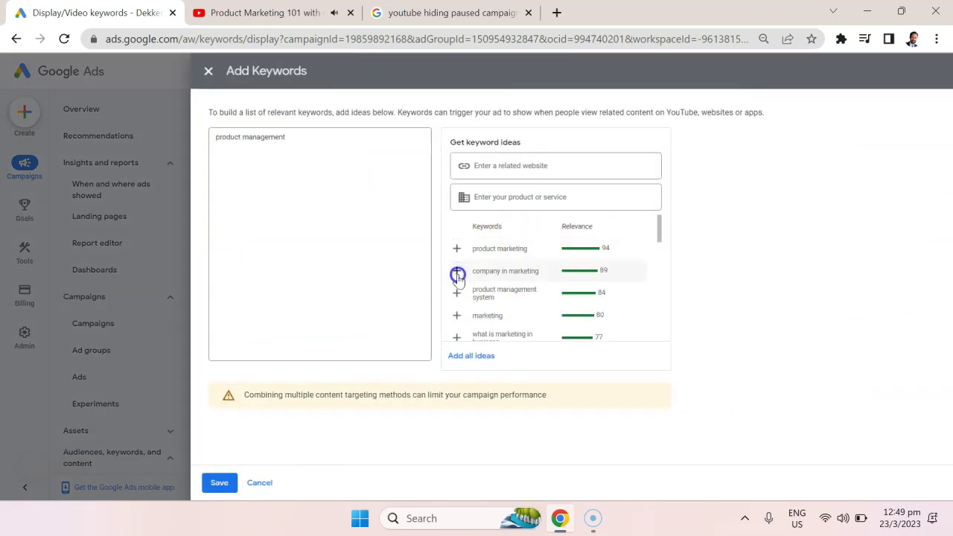
left_click(457, 274)
Step: Add product management system, product management software and marketing strategy from the keyword suggestions
left_click(456, 274)
scroll(457, 275, "down", 2)
left_click(457, 295)
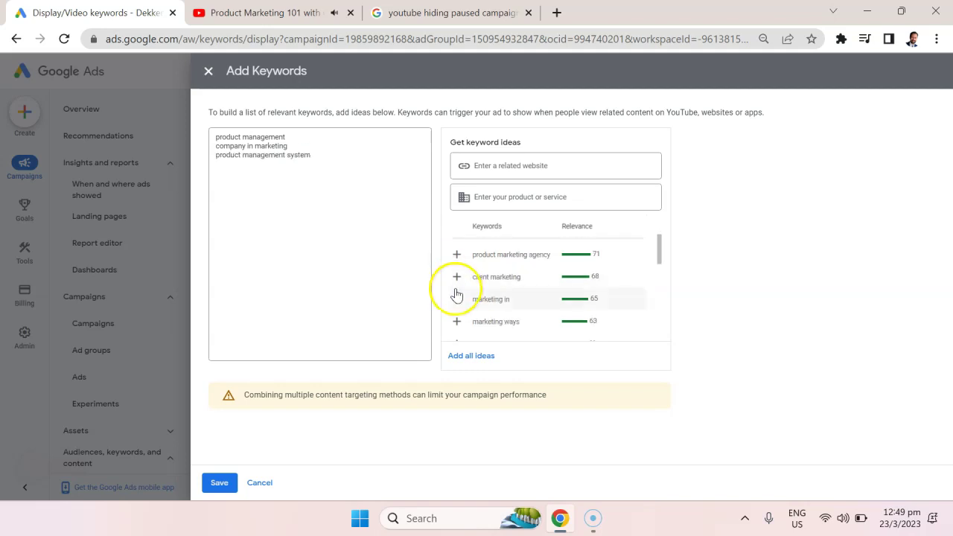
scroll(457, 298, "down", 1)
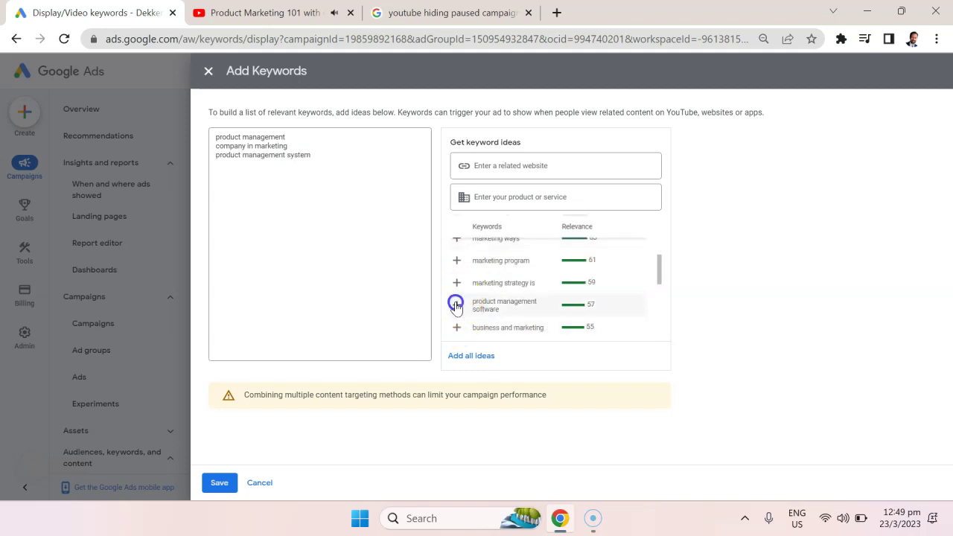
left_click(457, 305)
scroll(456, 306, "down", 3)
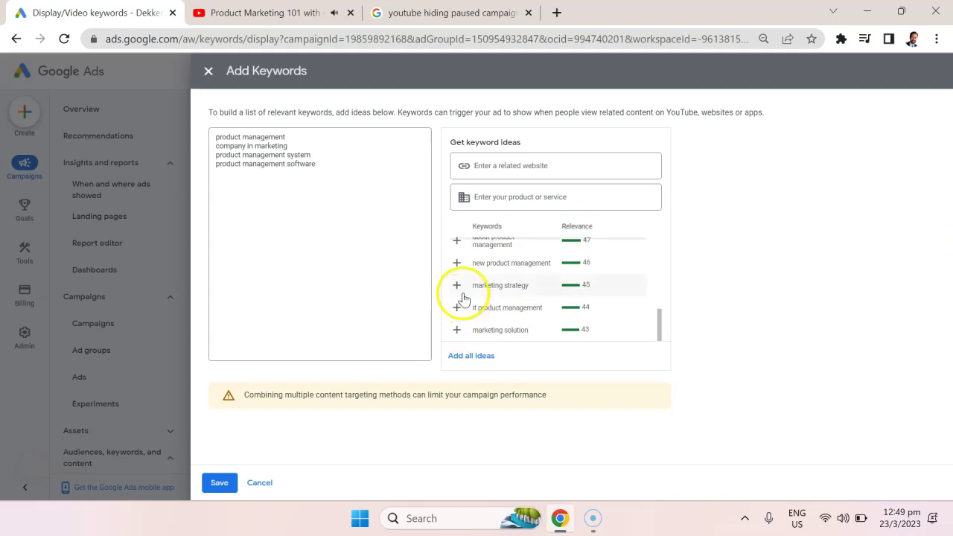
left_click(462, 295)
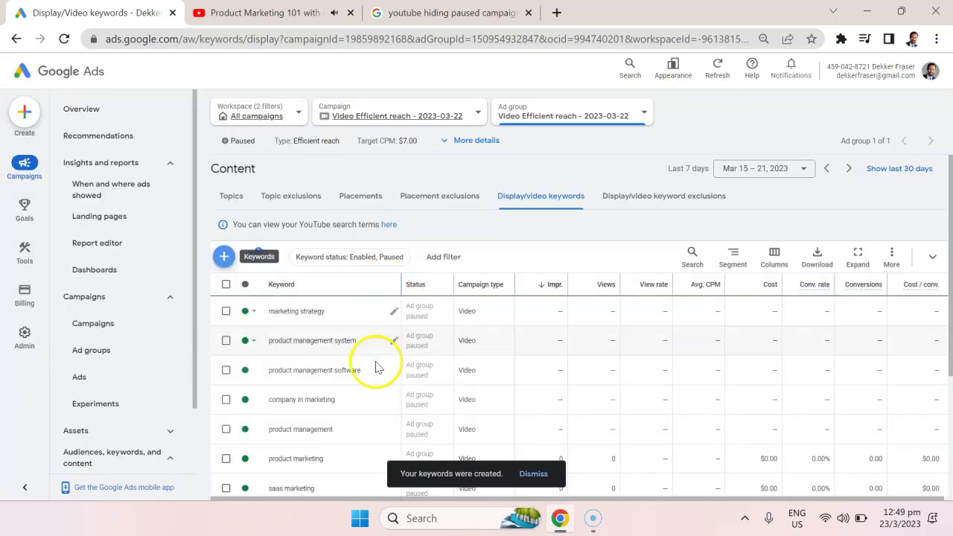
scroll(376, 366, "down", 3)
scroll(366, 356, "up", 3)
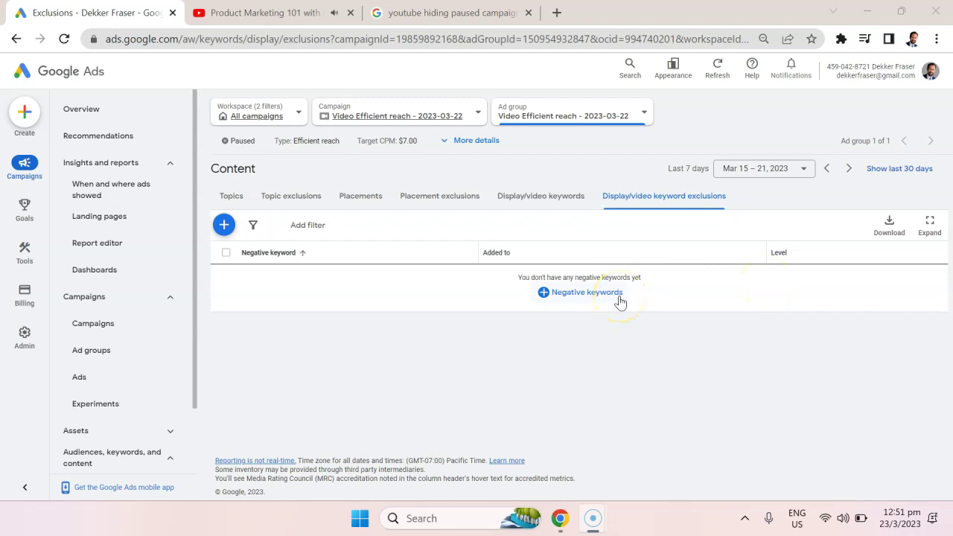
Step: Open negative keywords, close them without adding any, and move on to placement exclusions
left_click(224, 225)
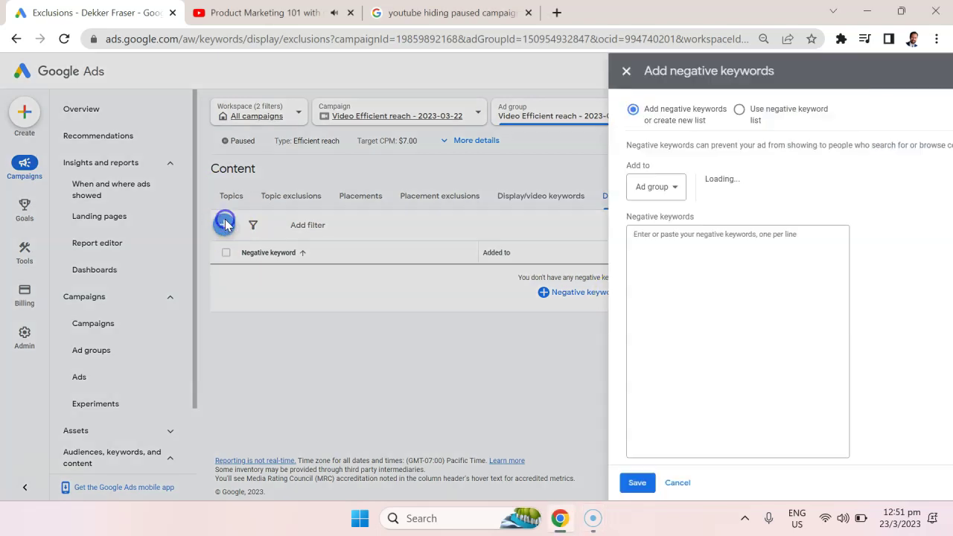
left_click(280, 254)
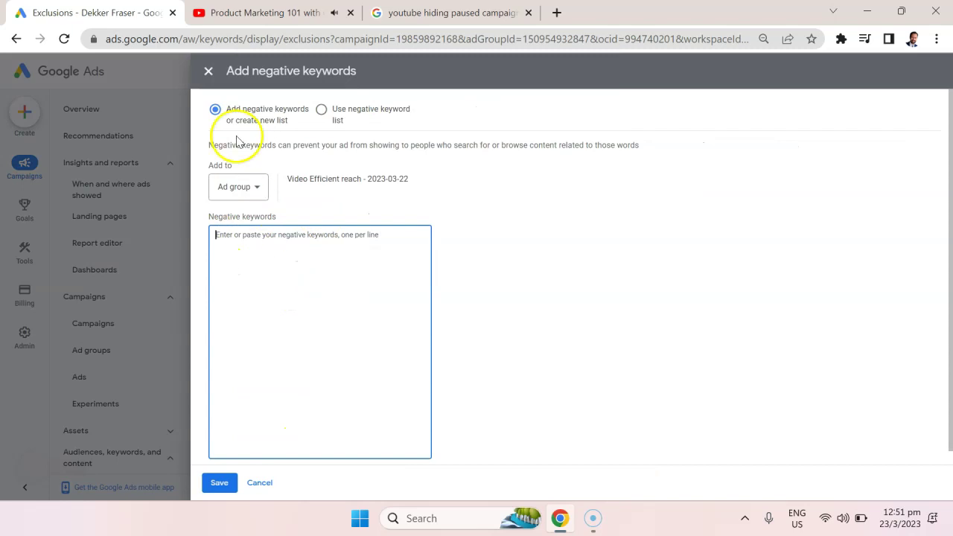
left_click(209, 71)
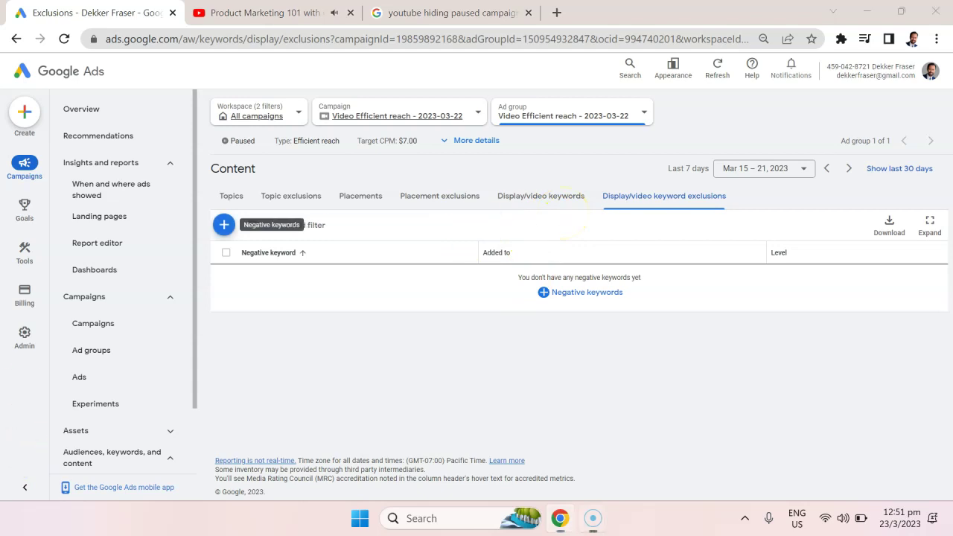
left_click(440, 195)
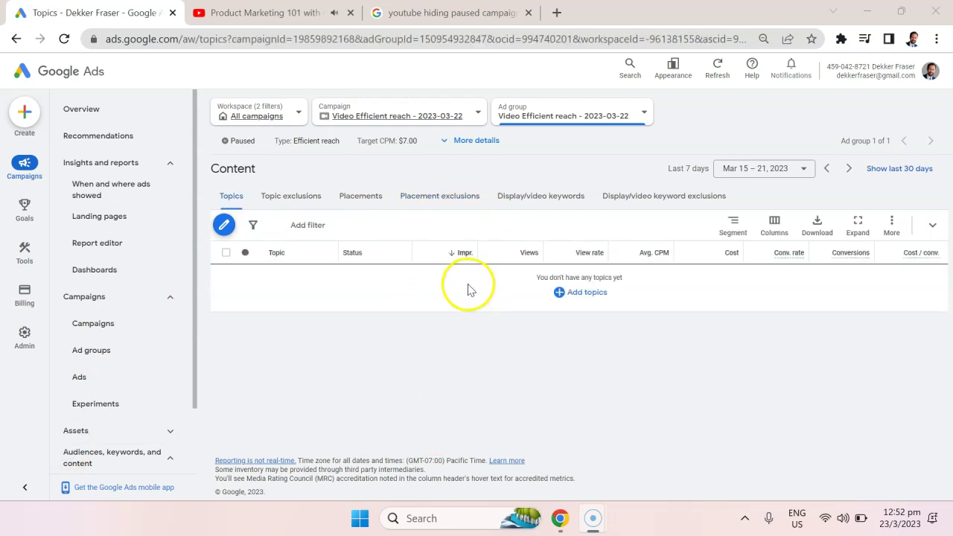
Step: Start adding topics and expand Business & Industrial > Advertising & Marketing
left_click(607, 298)
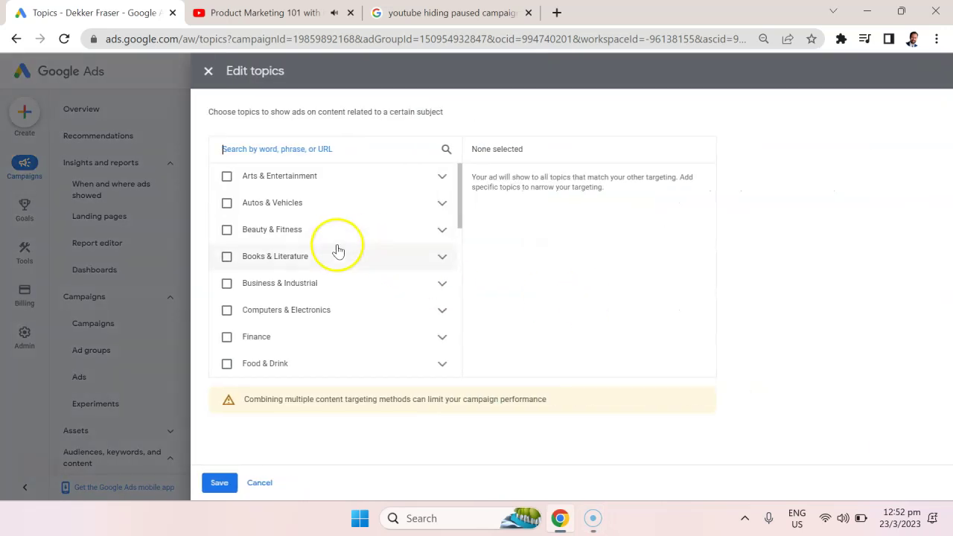
left_click(443, 282)
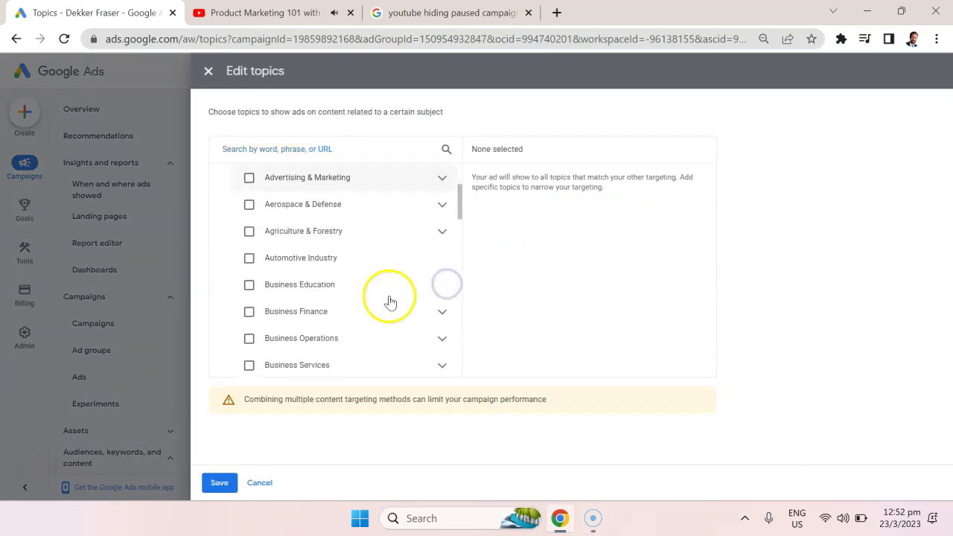
scroll(335, 275, "up", 1)
left_click(442, 236)
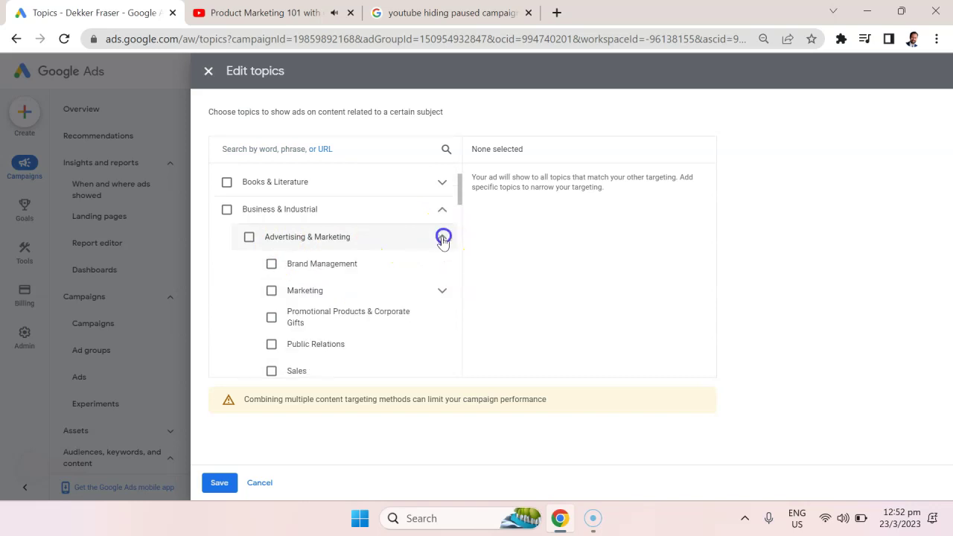
Step: Select the Brand Management, Public Relations and Shipping & Logistics topics
left_click(313, 266)
scroll(320, 305, "down", 1)
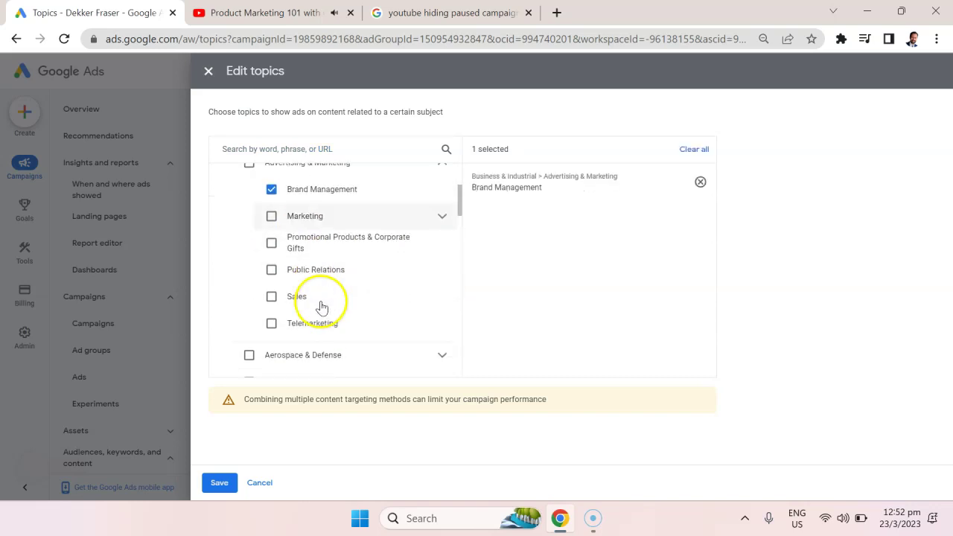
left_click(330, 280)
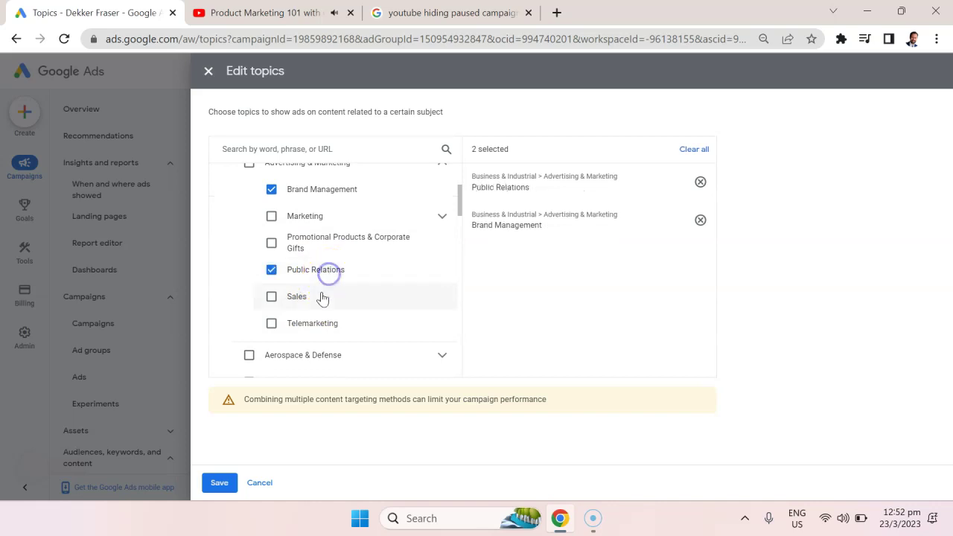
scroll(320, 313, "down", 2)
scroll(323, 334, "up", 2)
scroll(255, 313, "down", 7)
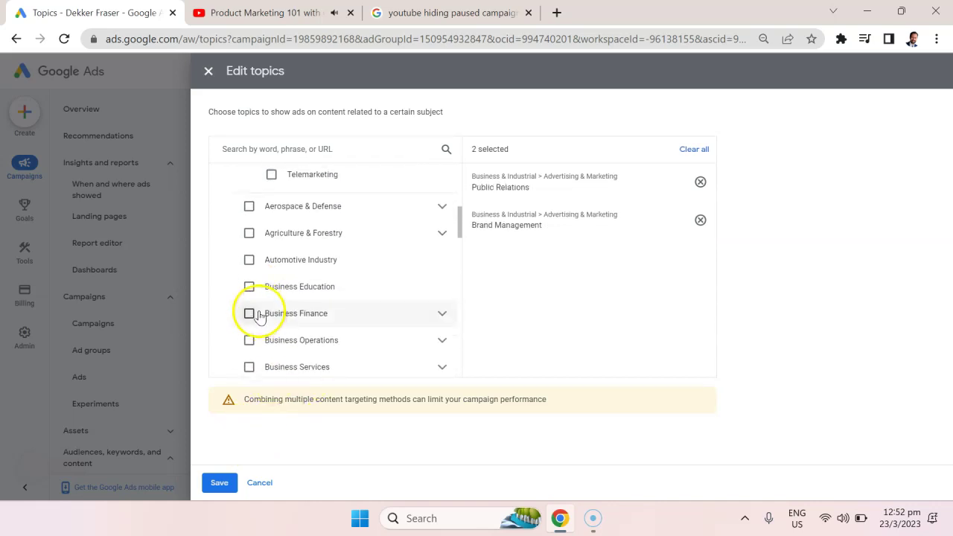
scroll(298, 271, "down", 4)
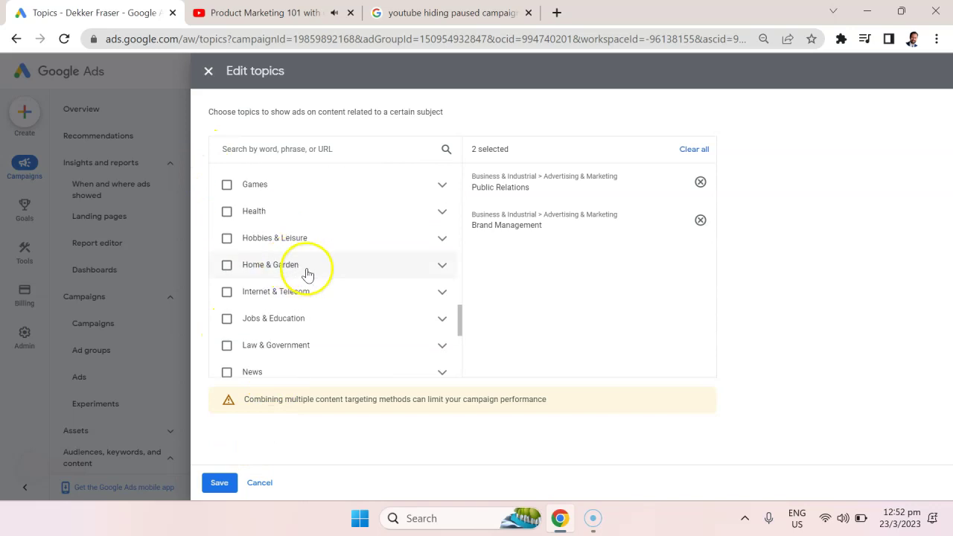
scroll(309, 272, "up", 3)
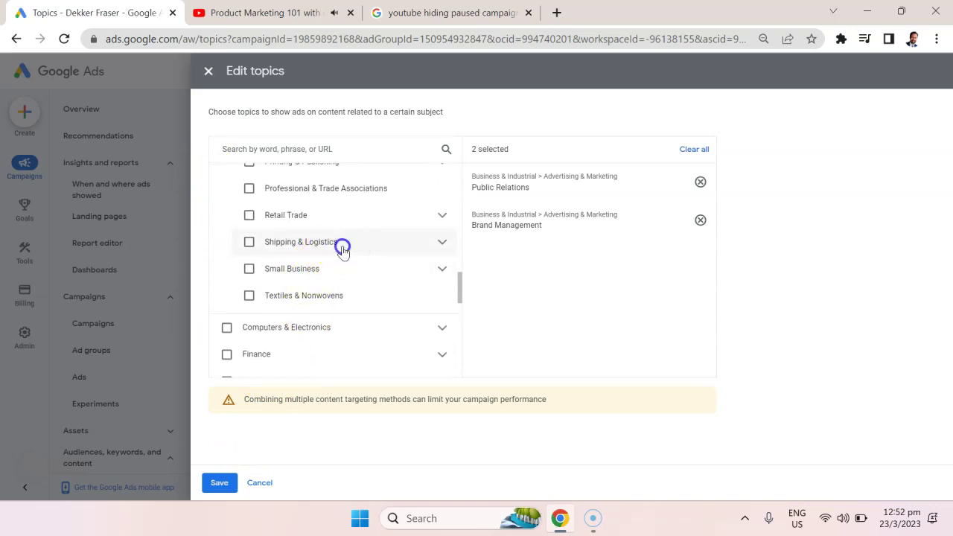
left_click(342, 249)
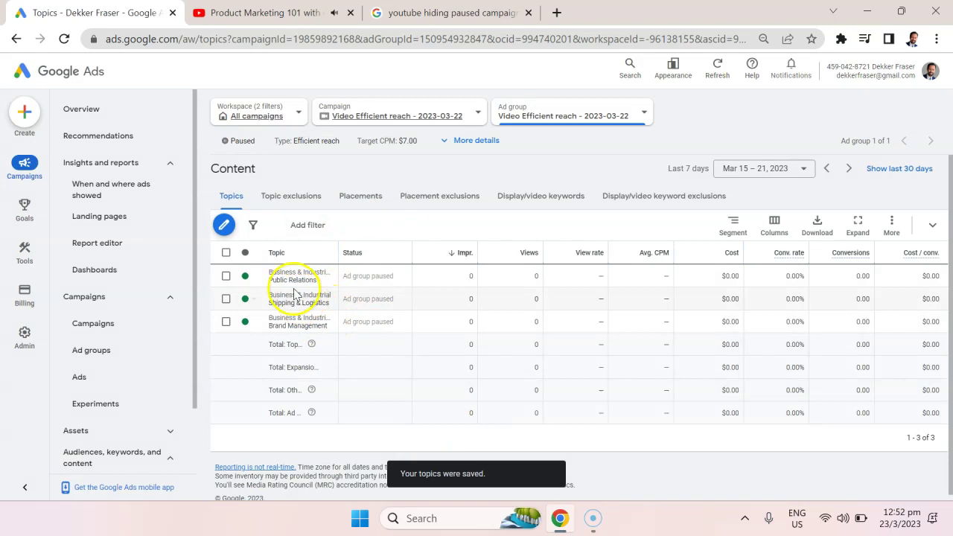
Step: Check the Topic exclusions view, return to Topics, then view Topic exclusions again
left_click(297, 207)
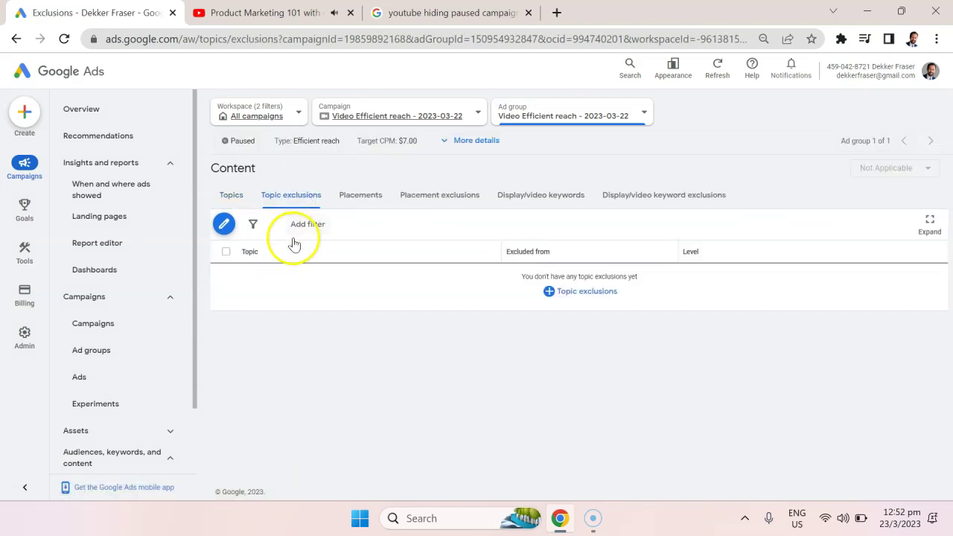
left_click(228, 198)
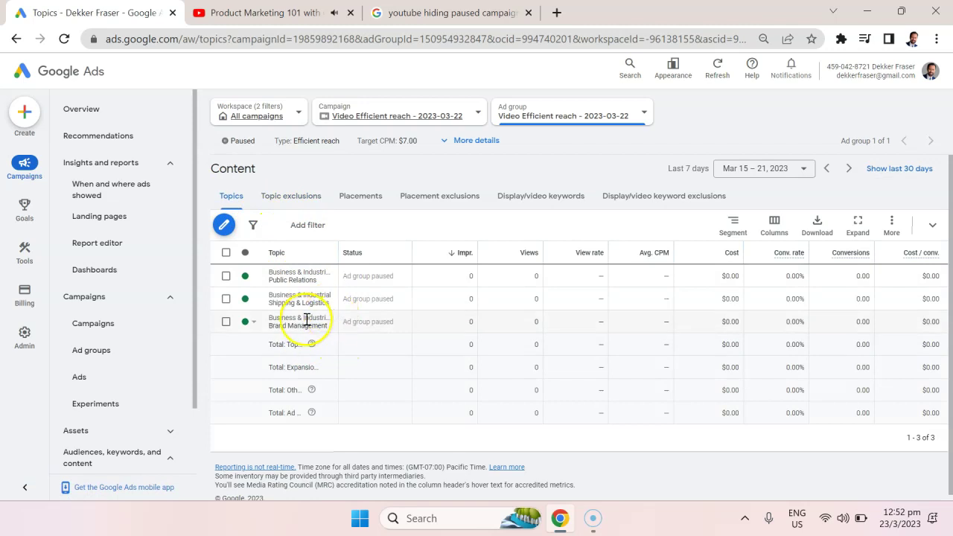
left_click(318, 195)
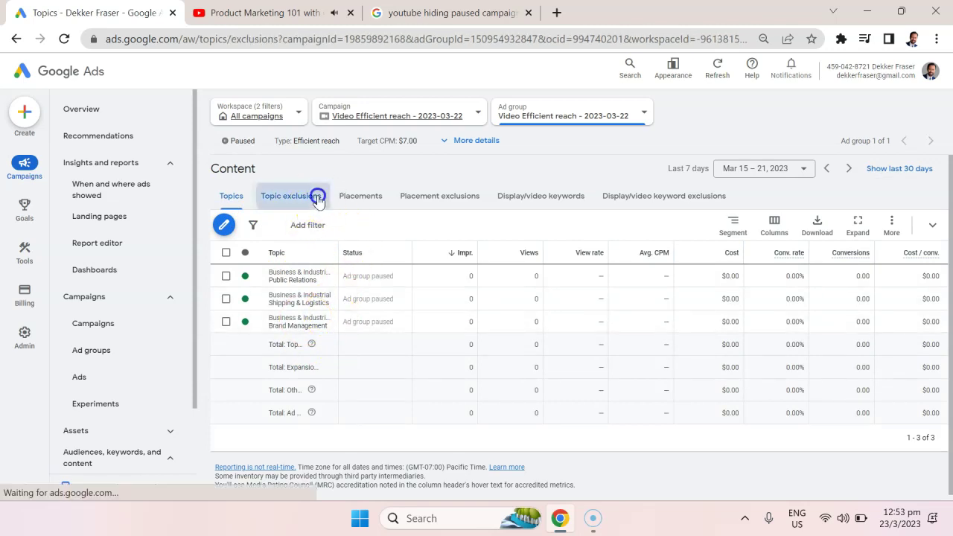